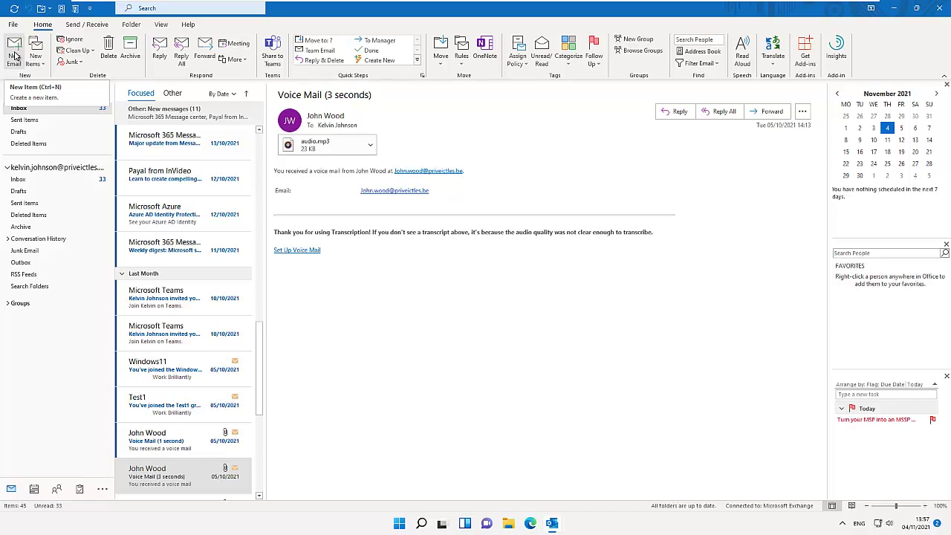
Start a new blank email message.
click(15, 56)
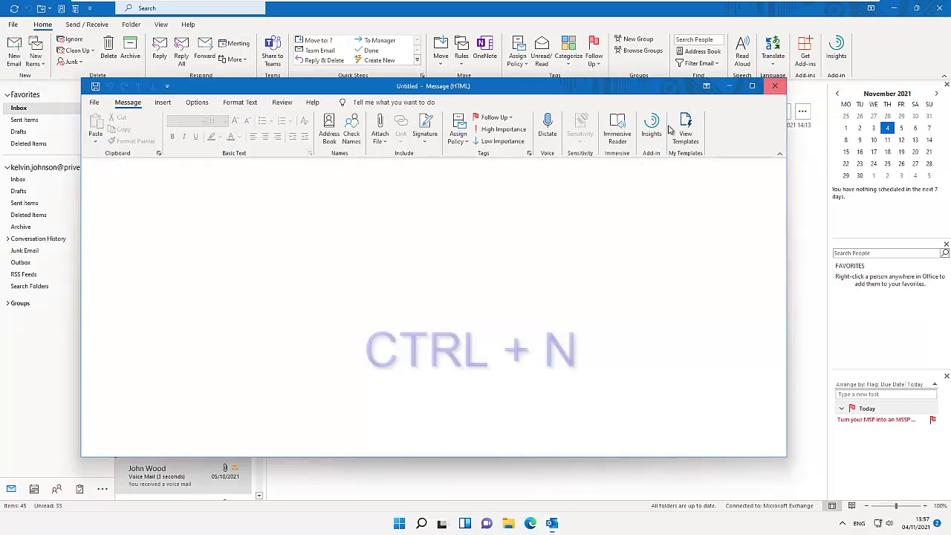
click(775, 86)
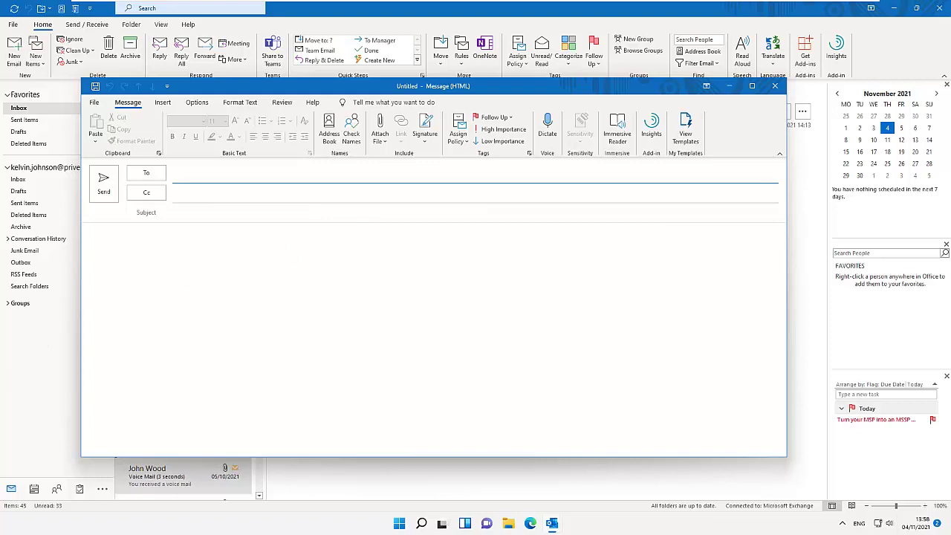
Open the Select Names address list from the To field.
click(198, 175)
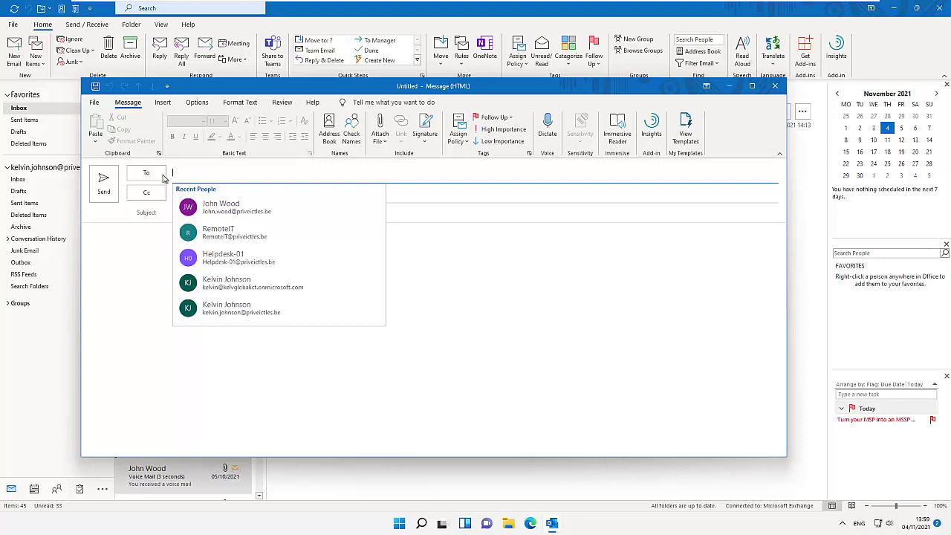
click(156, 176)
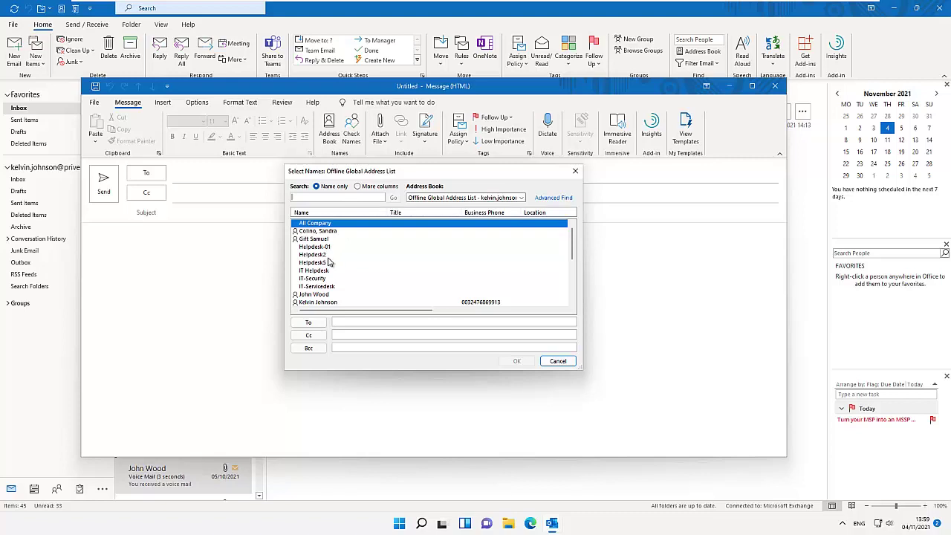
click(316, 295)
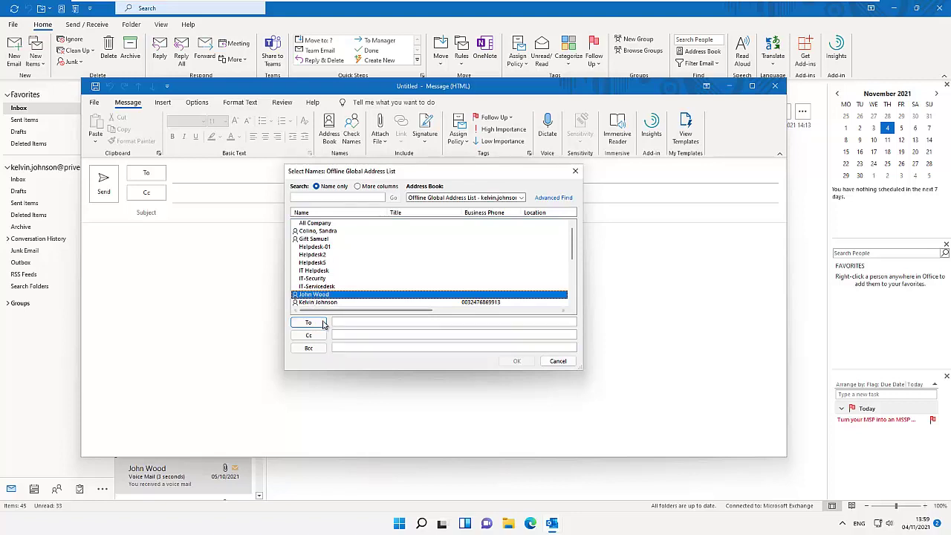
click(309, 323)
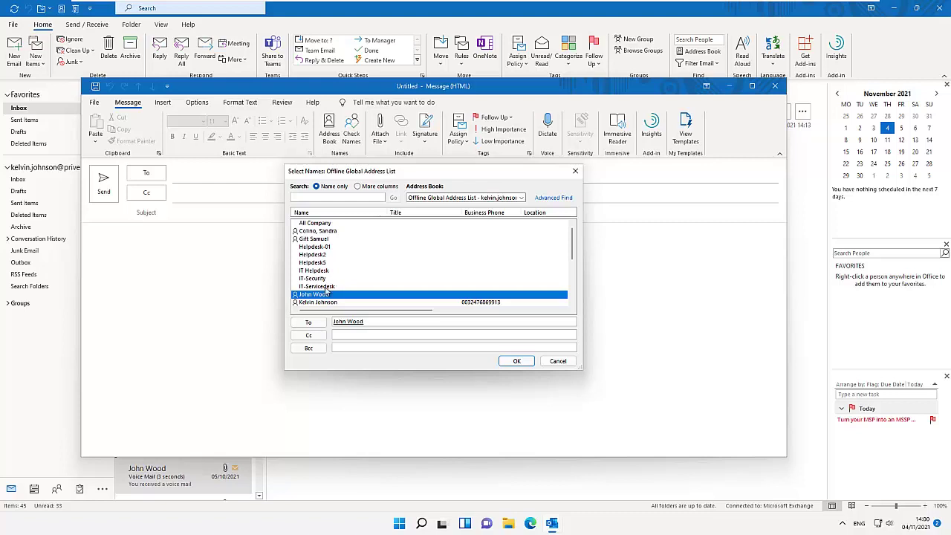
click(313, 239)
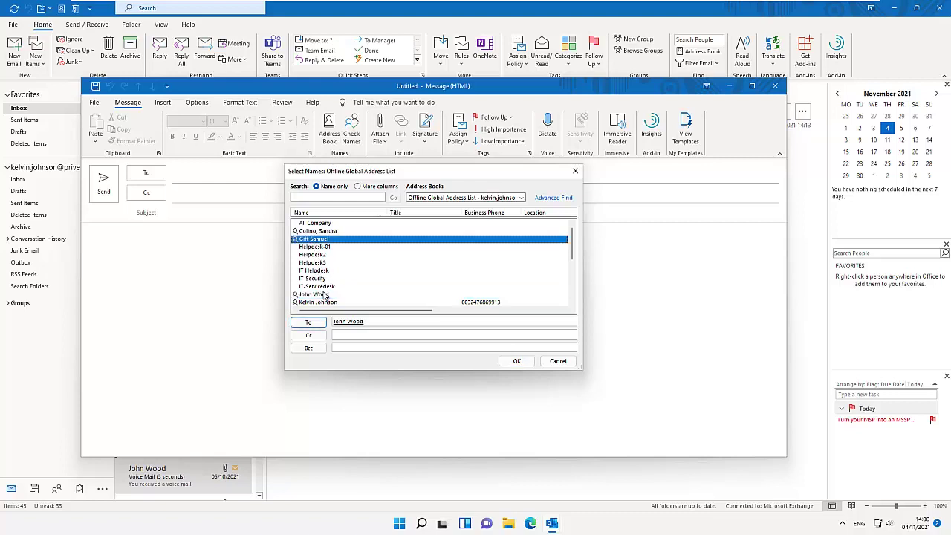
click(312, 338)
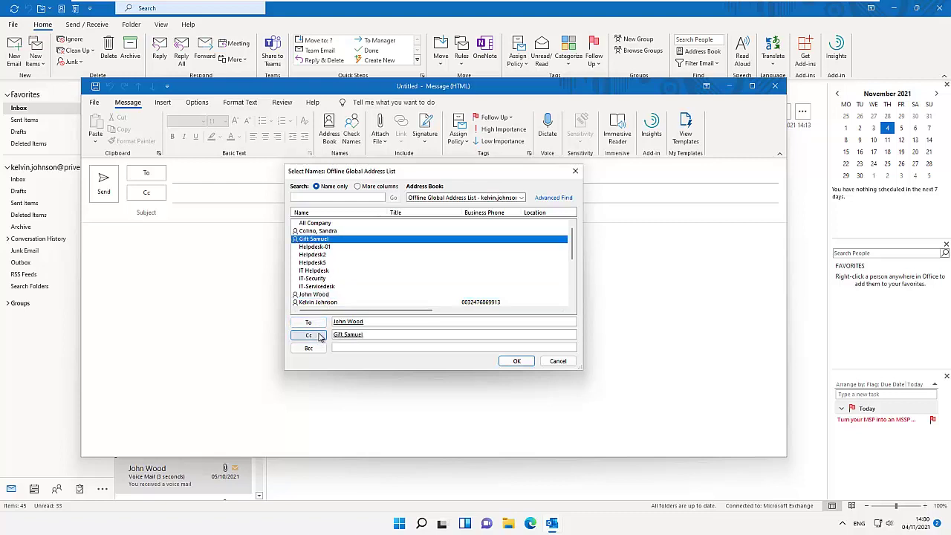
click(315, 271)
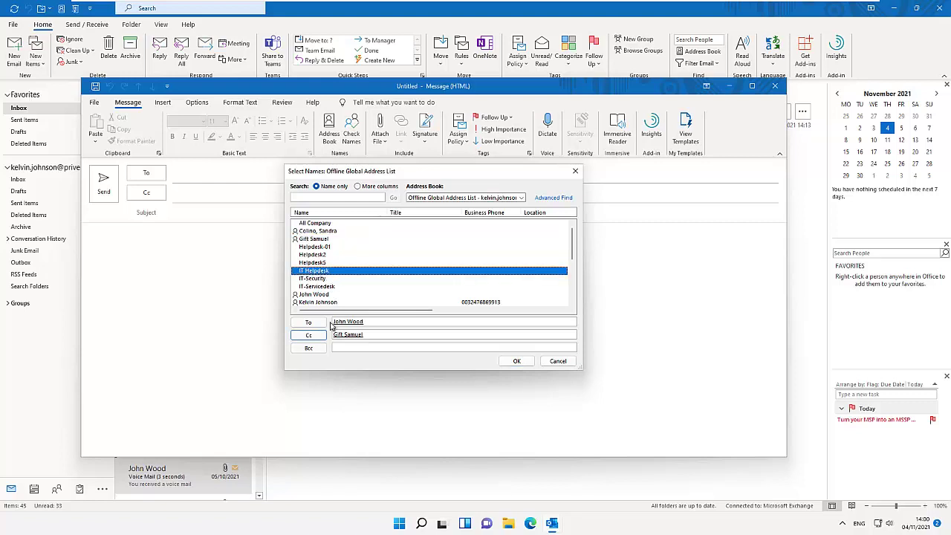
click(319, 349)
click(516, 361)
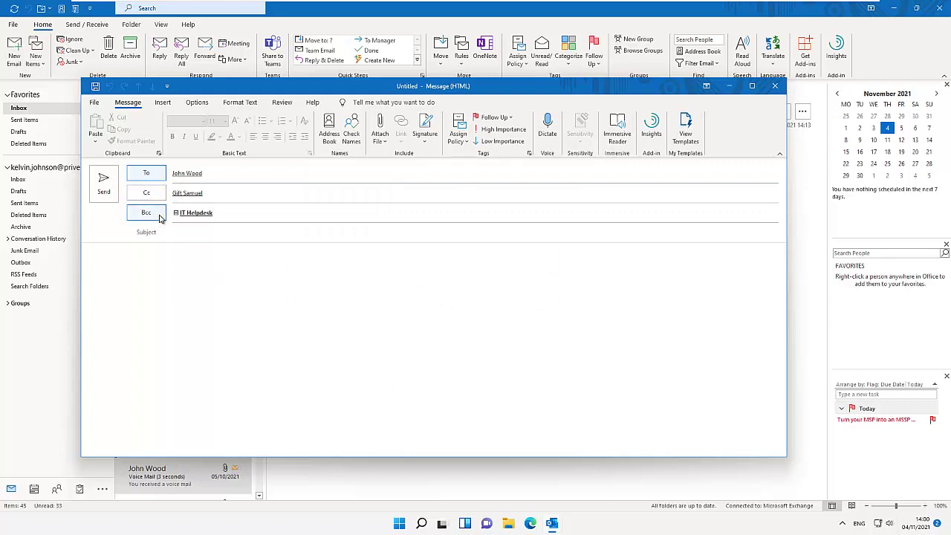
Show the From field from the Options tab and place the cursor in Subject.
click(197, 103)
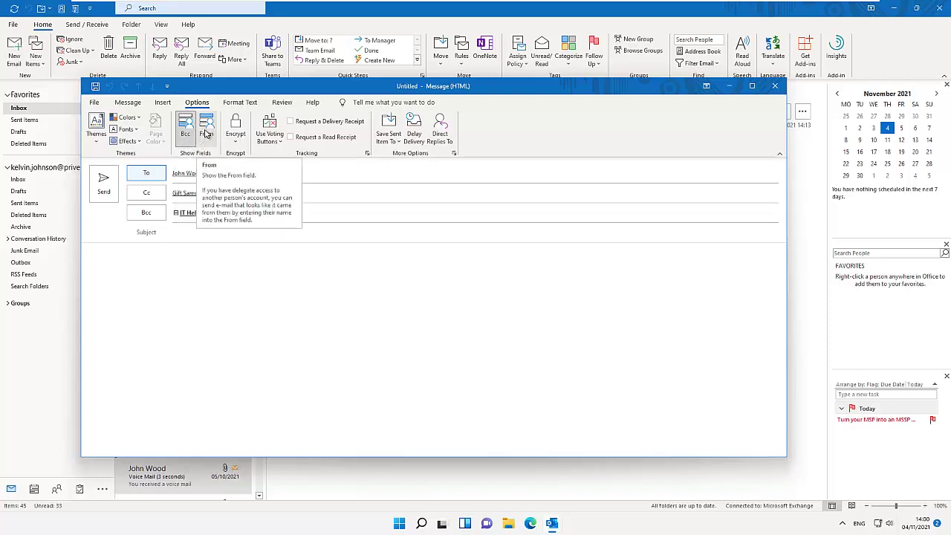
click(207, 133)
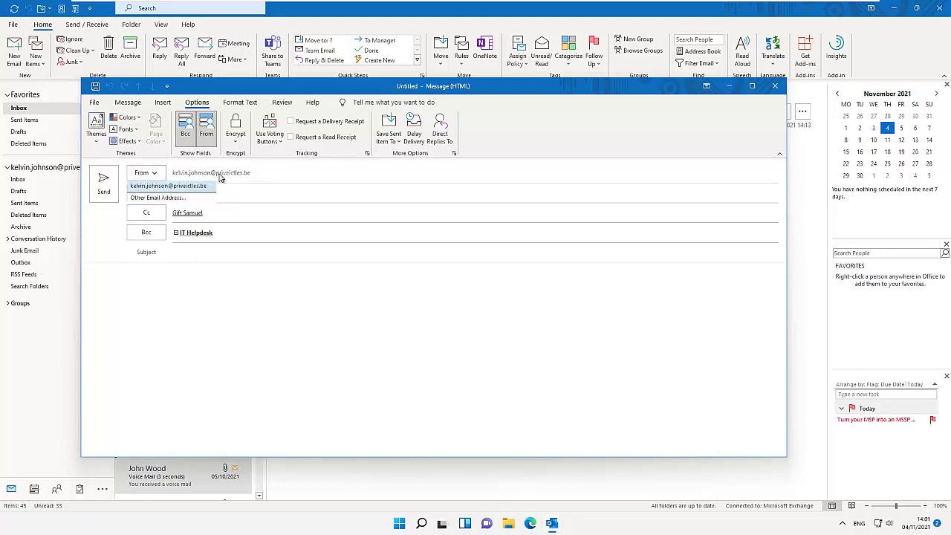
click(196, 260)
text(Hello Kelvin)
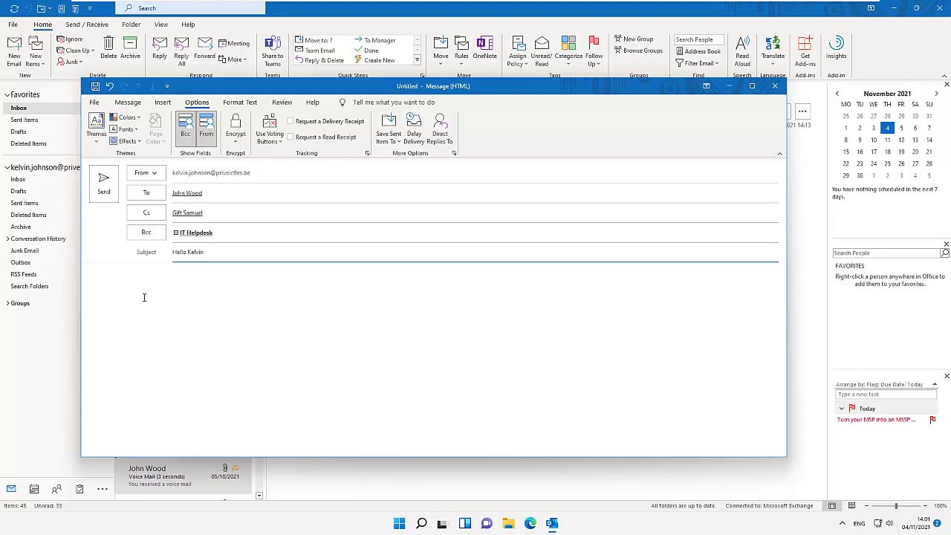
Write 'Hi', 'Please can you send me a meeting request?' and 'Kind regards, Kelvin Johnson' on separate lines.
click(139, 283)
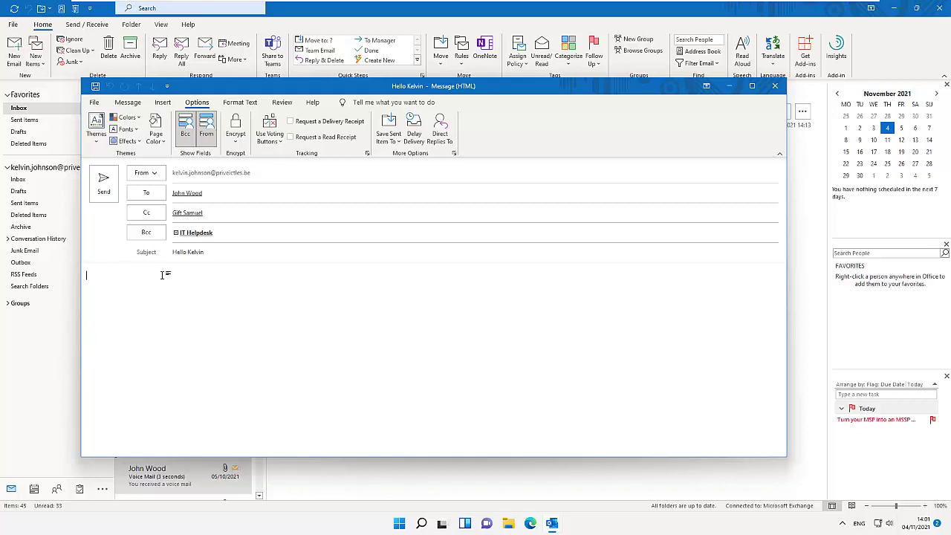
text(Hi Kelvin,)
key(Return)
text(Please can you send me a meeting reques)
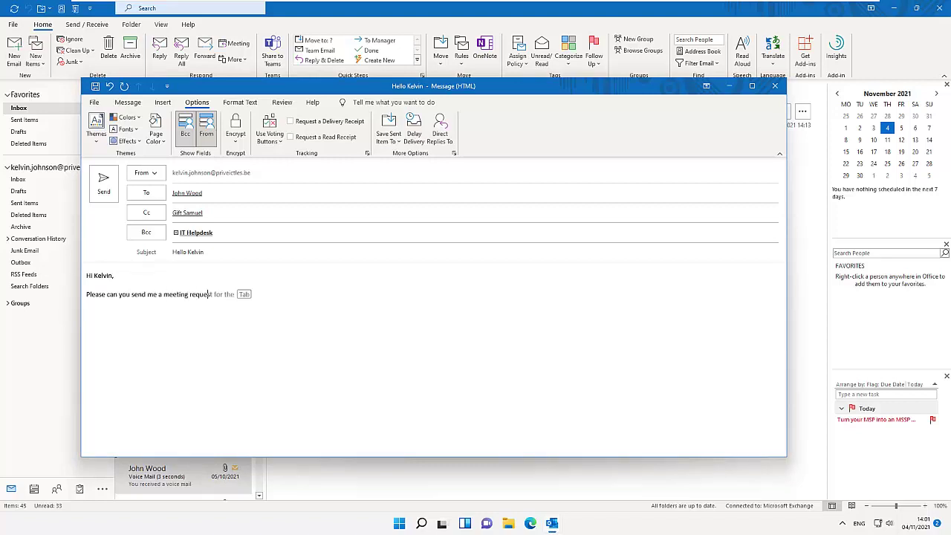
text(t?)
key(Return)
text(Kind regar)
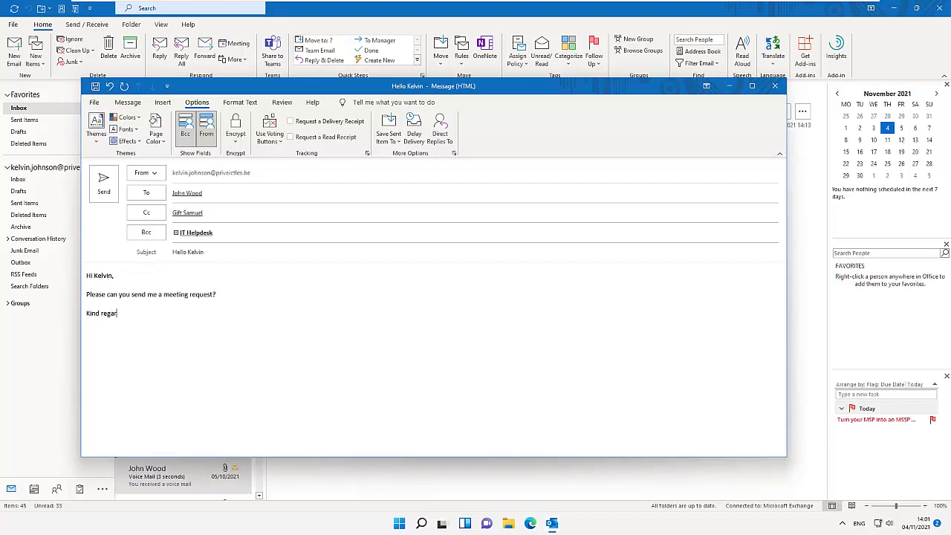
text(ds, Kelvin Johnson)
Replace 'Kelvin' in the greeting with 'John' and add commas.
double_click(105, 276)
text(John)
text(,)
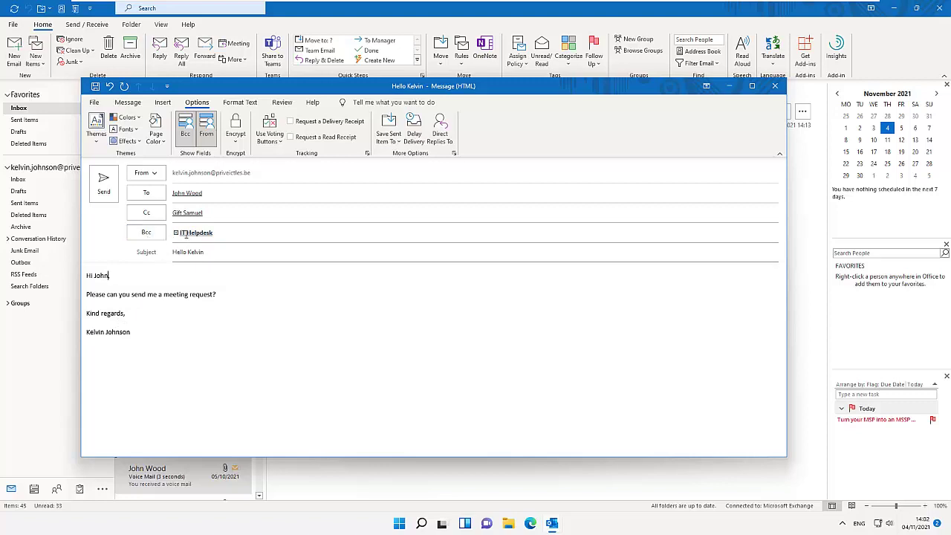
text(,)
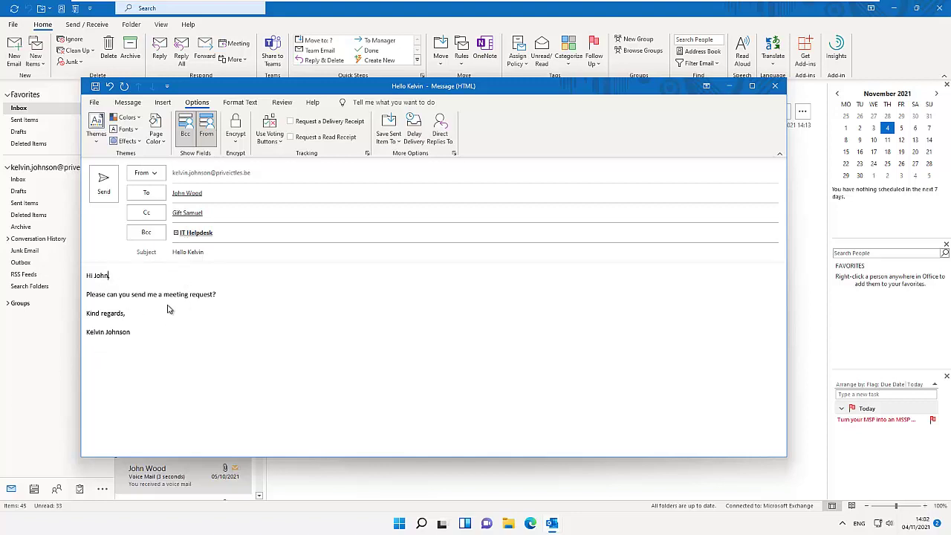
Send the 'Hello Kelvin' message and view it in Sent Items.
text(,)
click(107, 189)
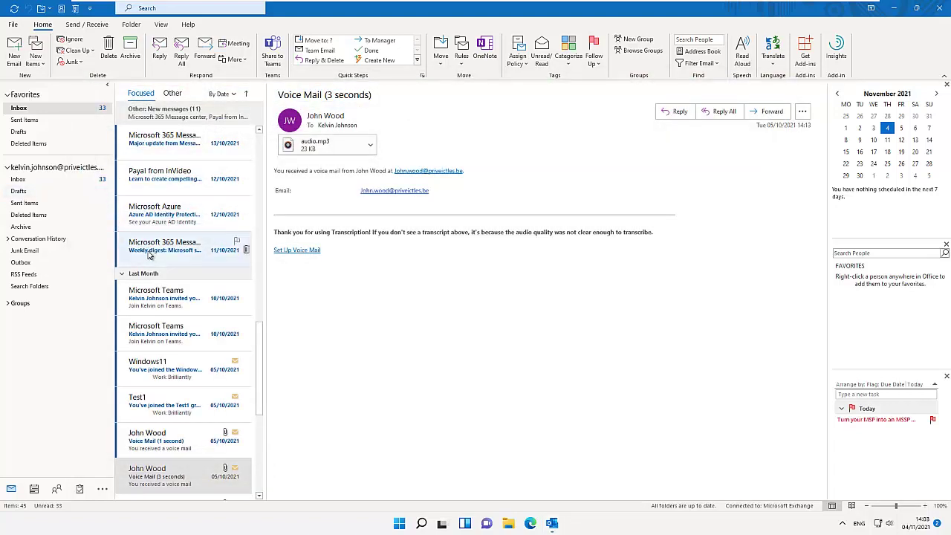
click(35, 124)
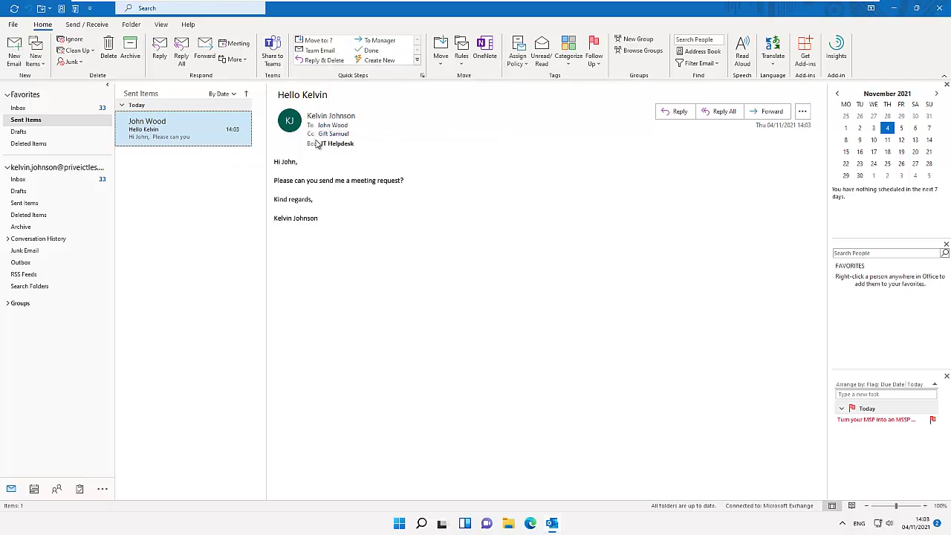
mouse_move(338, 144)
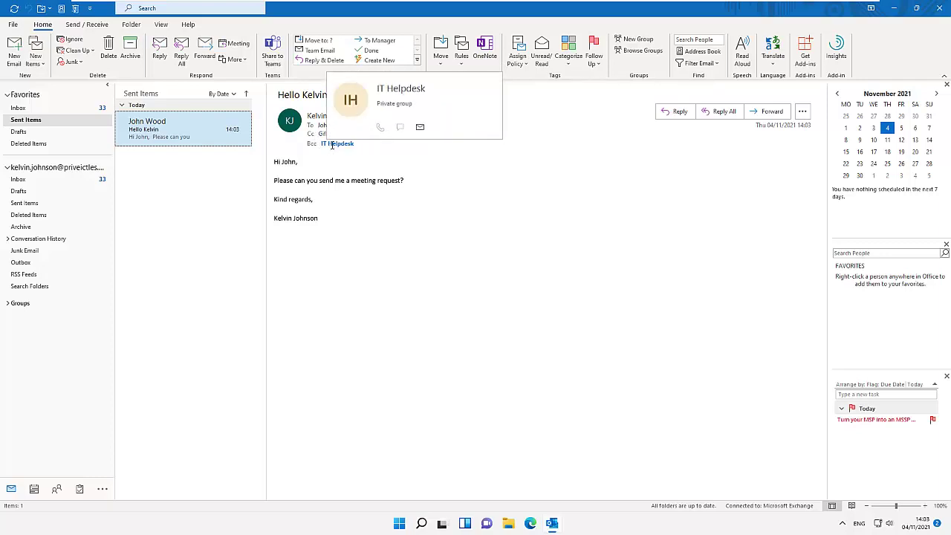
click(334, 148)
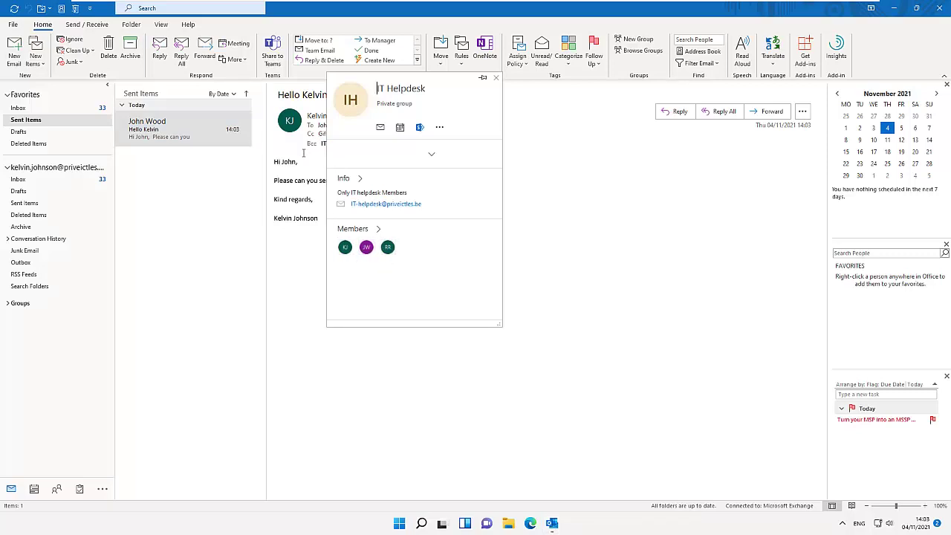
click(278, 210)
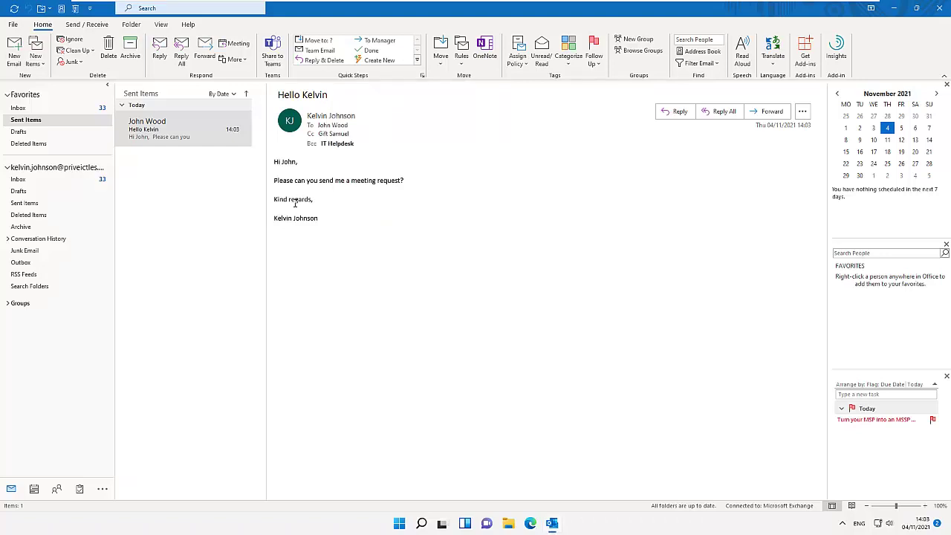